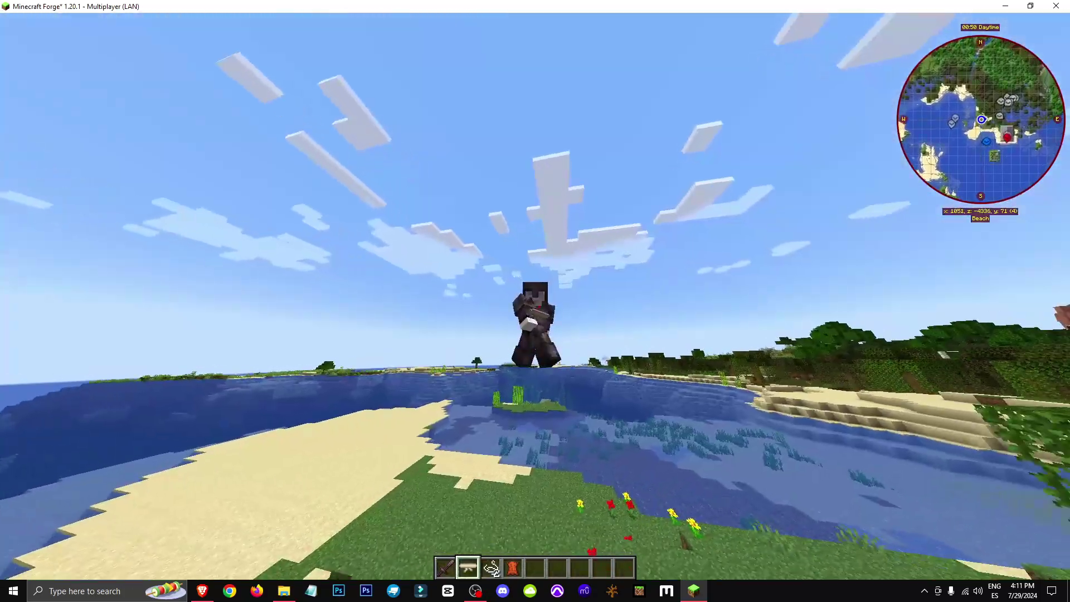
key("w")
Walk north along the river, briefly wear the blindfold, then hold the crafting table.
right_click(535, 301)
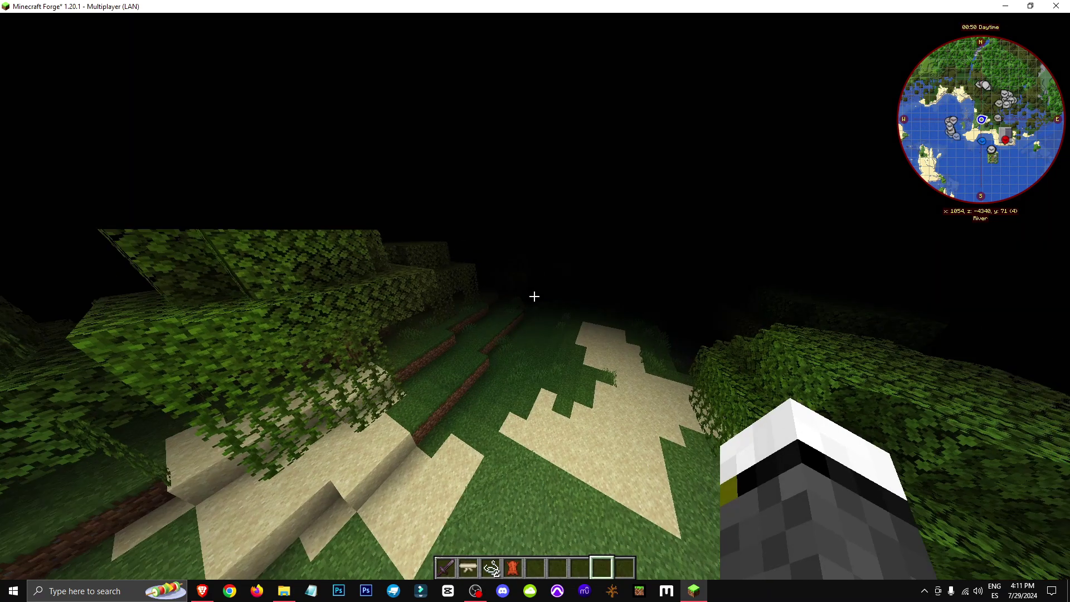
scroll(533, 296, "up", 3)
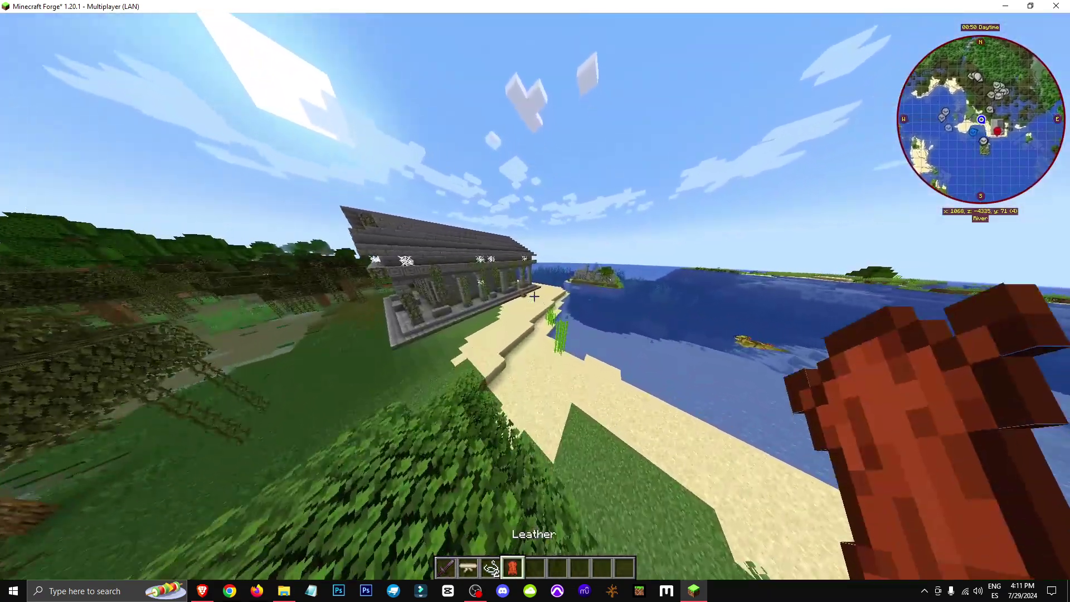
scroll(534, 296, "down", 1)
key("w")
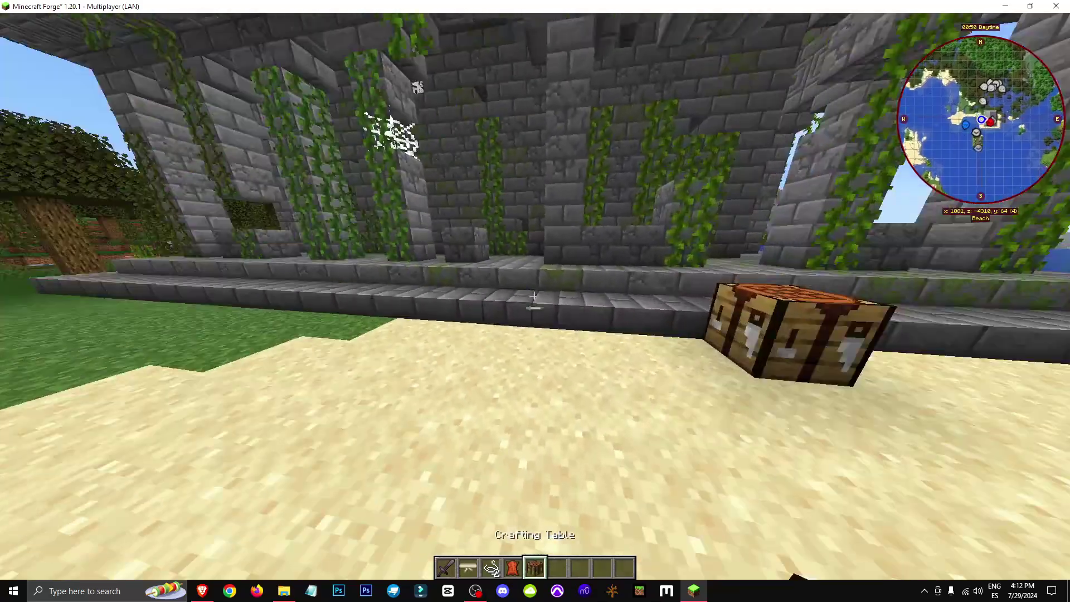
Switch to spectator to fly through the dungeon under the sand, then return to Creative.
key("F3+F4")
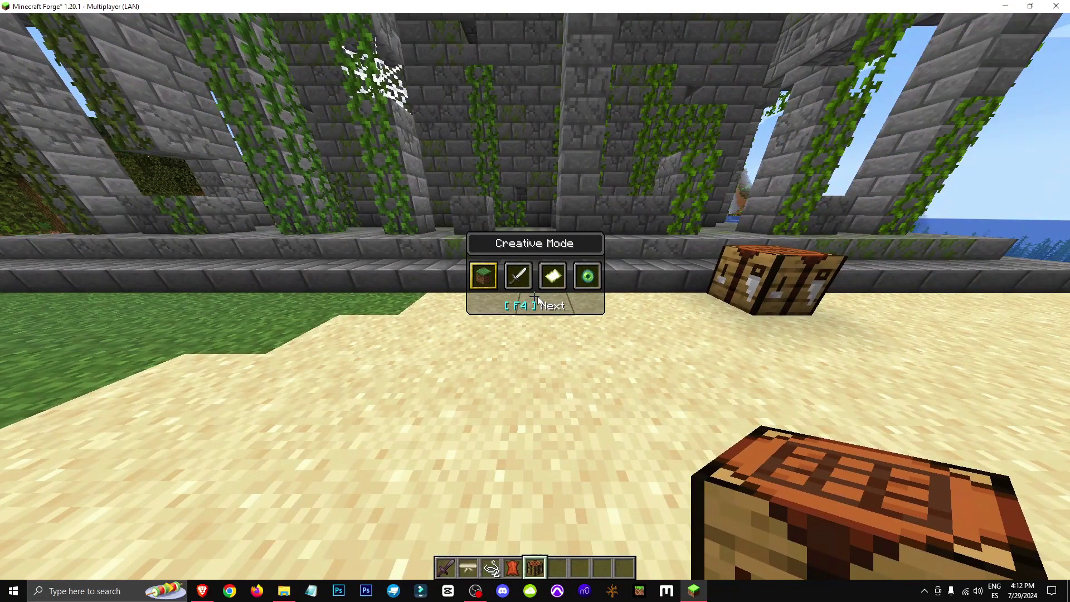
key("w")
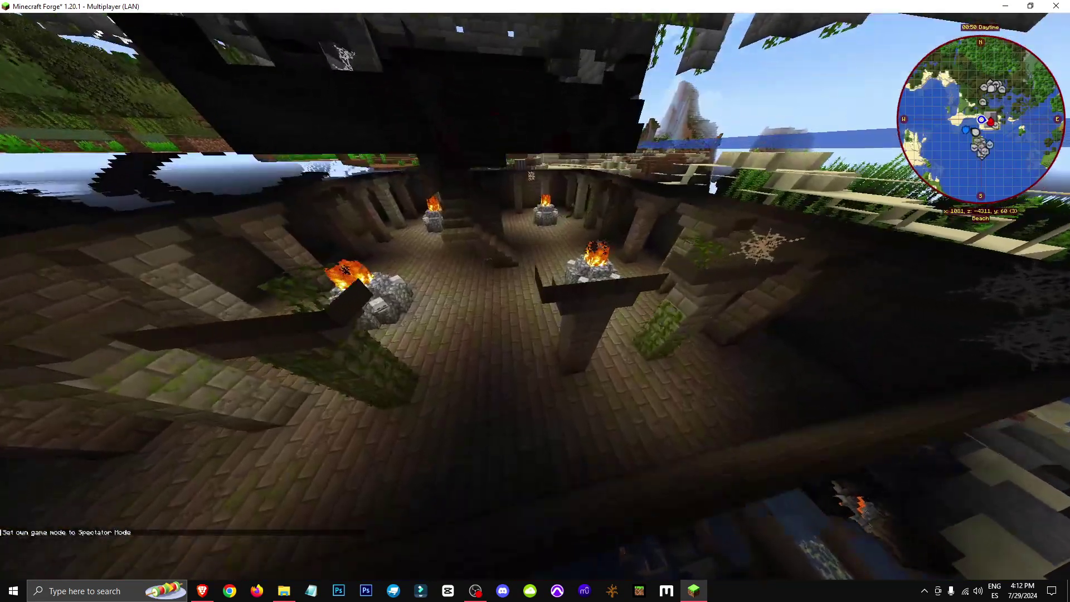
key("w")
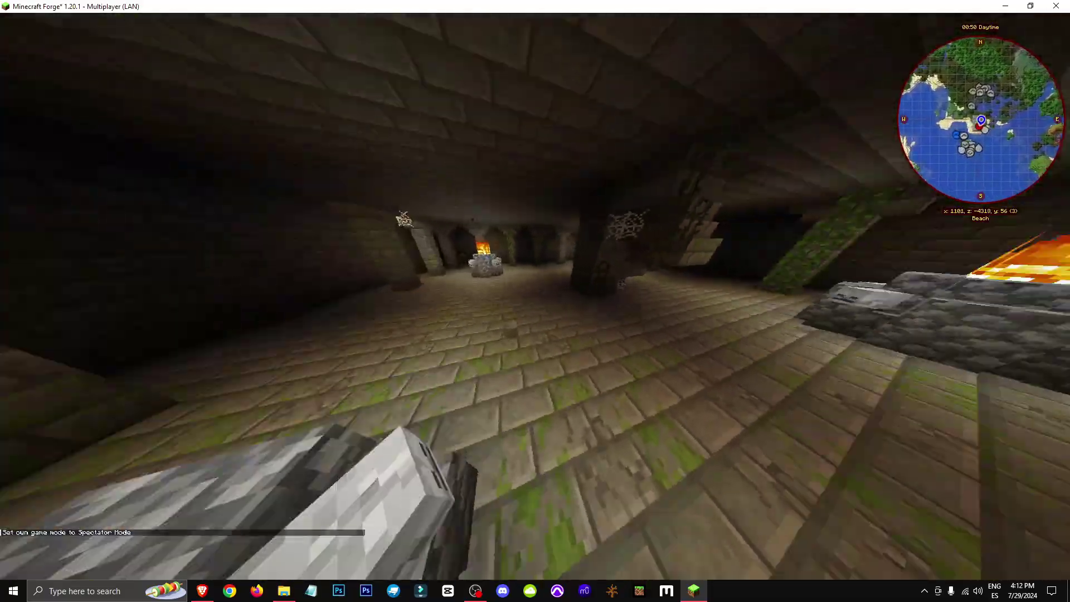
key("w")
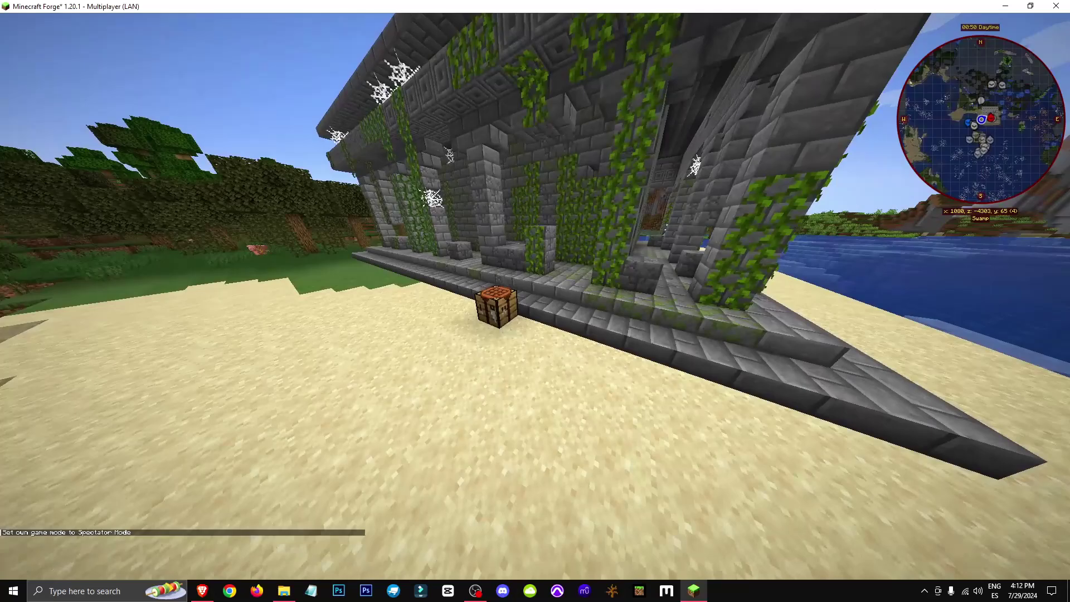
key("F3+n")
Open the crafting table's grid and pick up the leather for the centre slot.
right_click(534, 296)
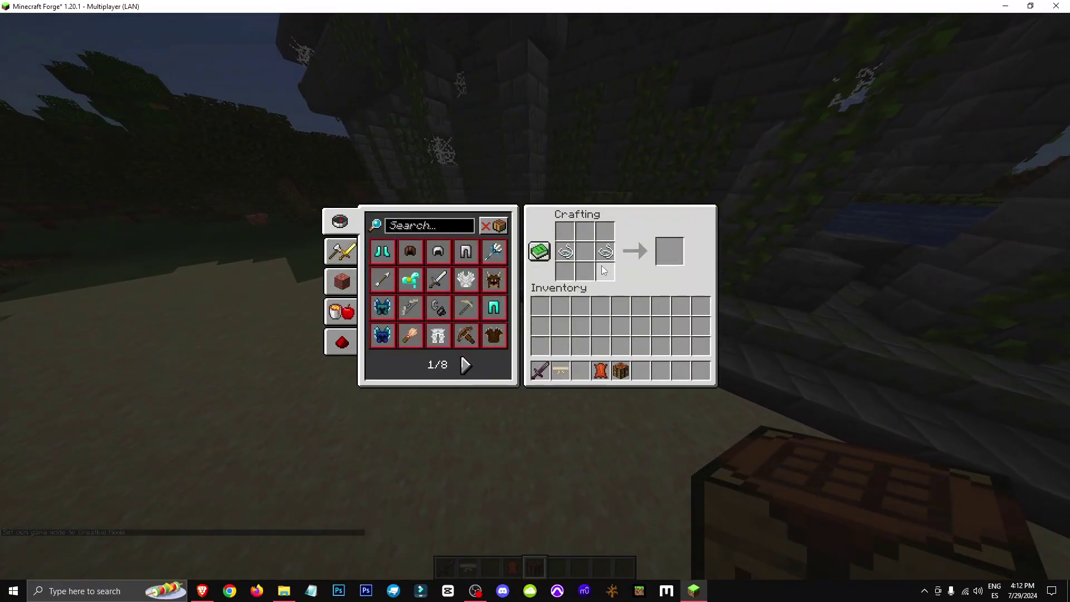
left_click(600, 371)
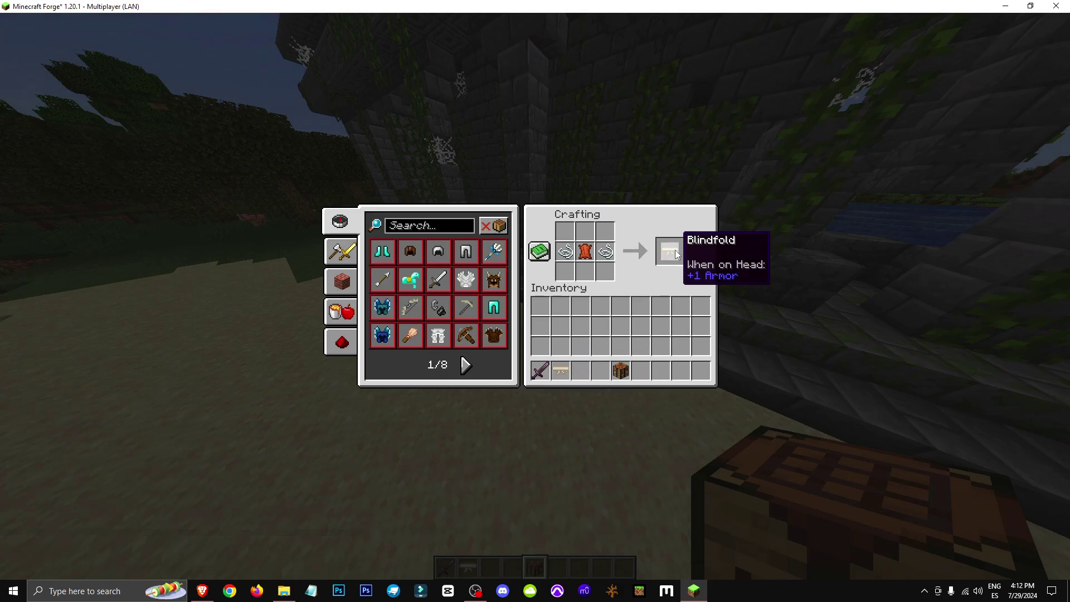
Close the crafting screen and equip the new Blindfold from hotbar slot 2.
key("e")
key("2")
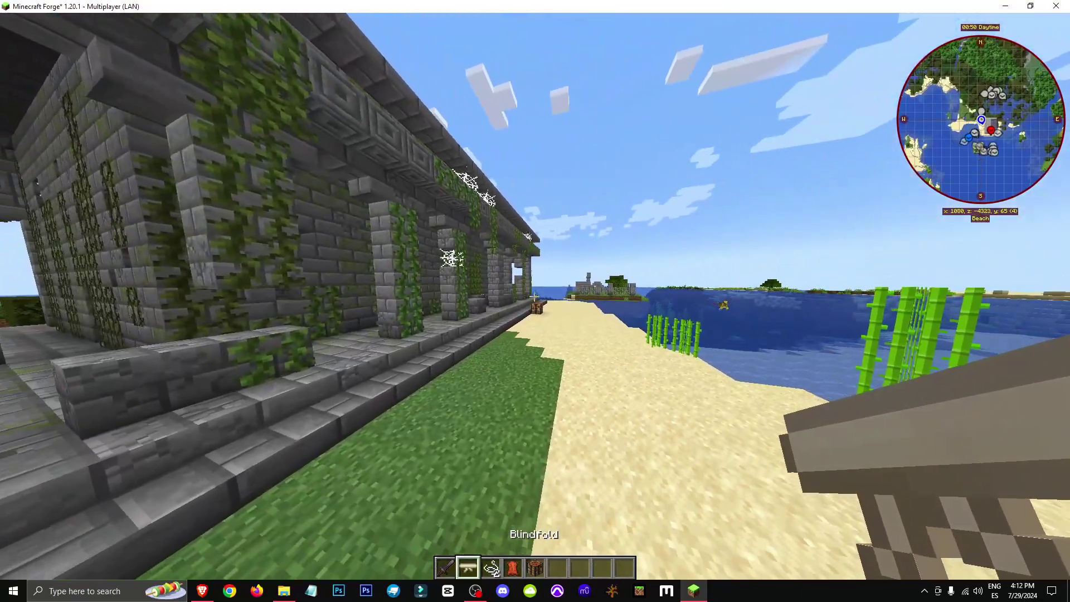
right_click(534, 296)
With the sword held, walk into the mossy corridor and confirm Blindness in the inventory.
key("1")
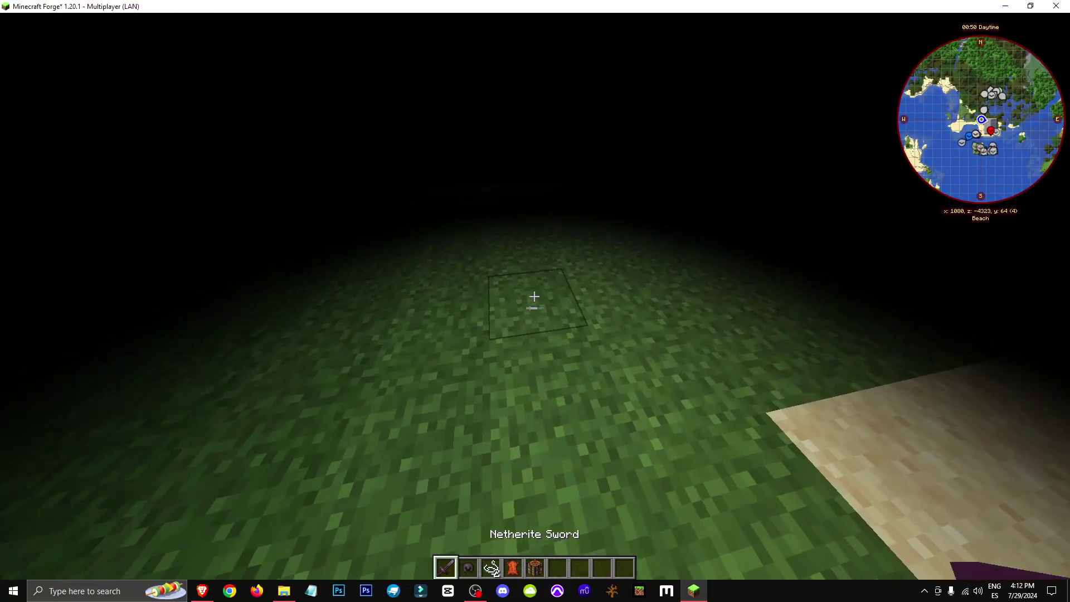
key("w")
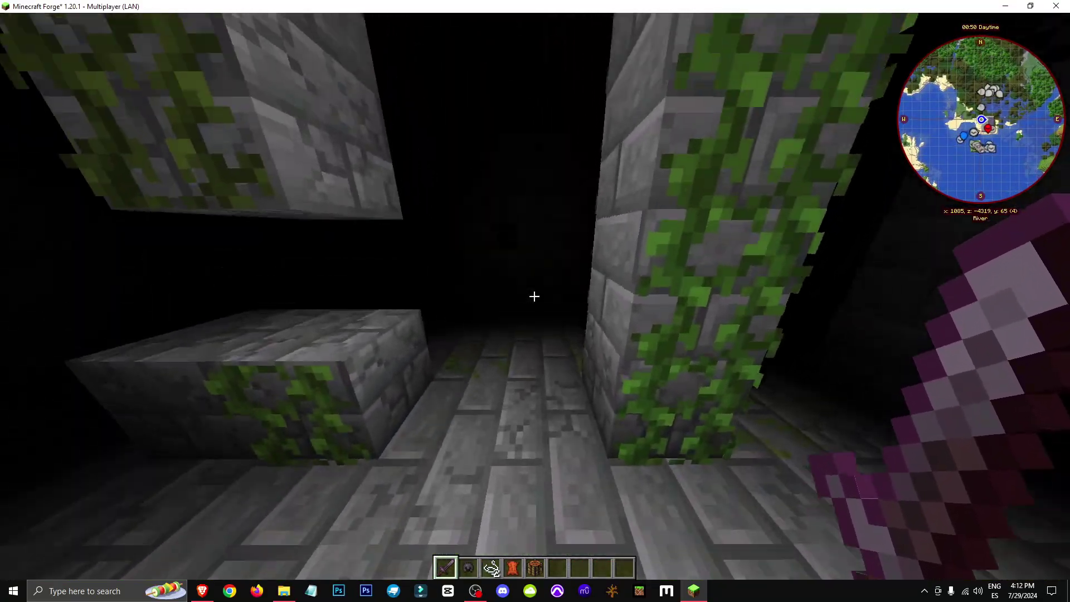
key("e")
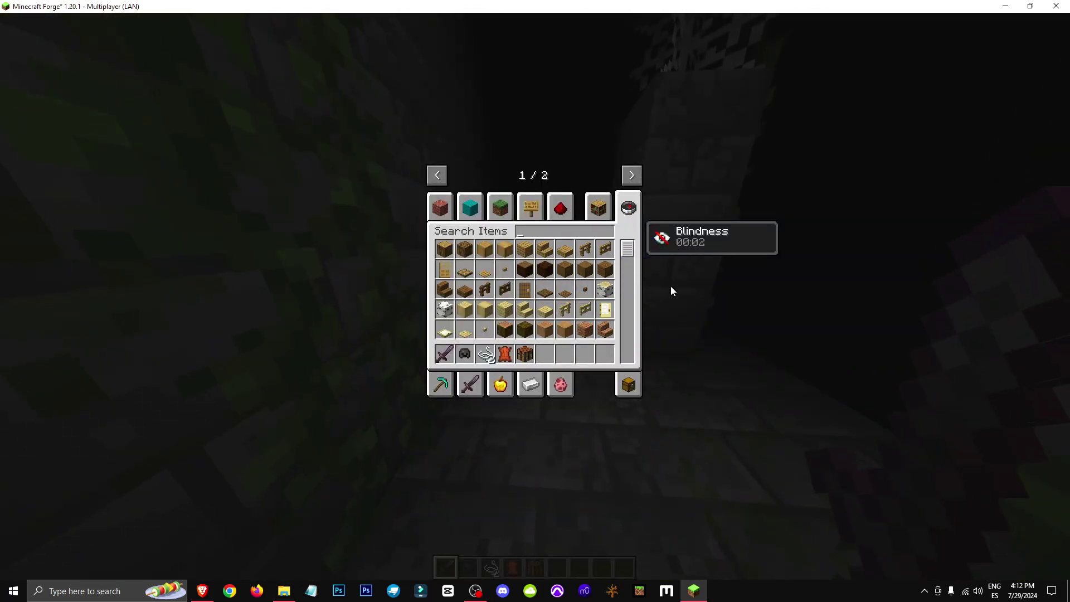
key("e")
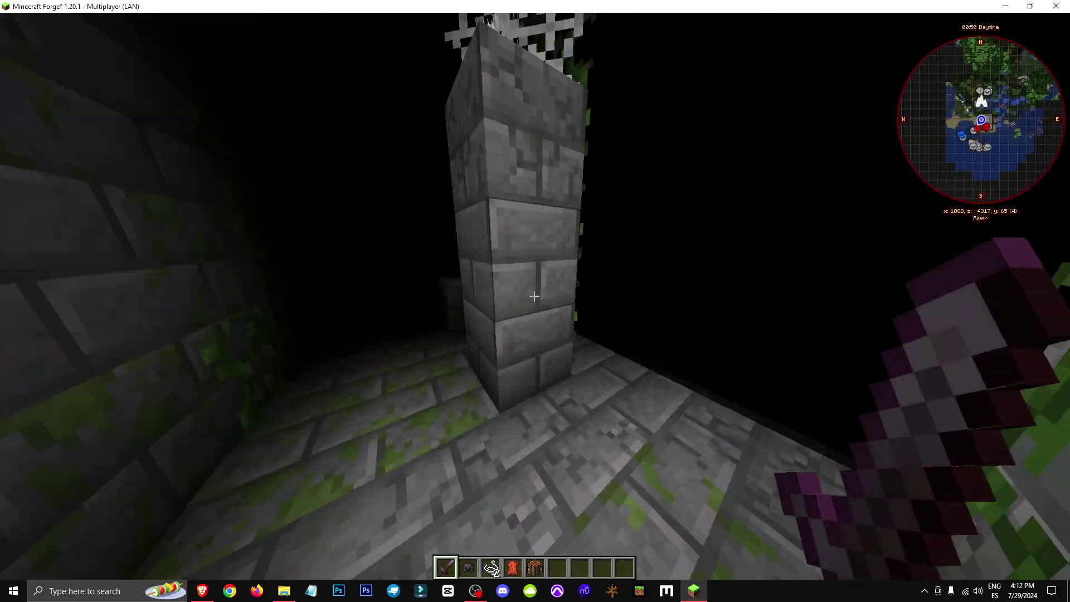
key("w")
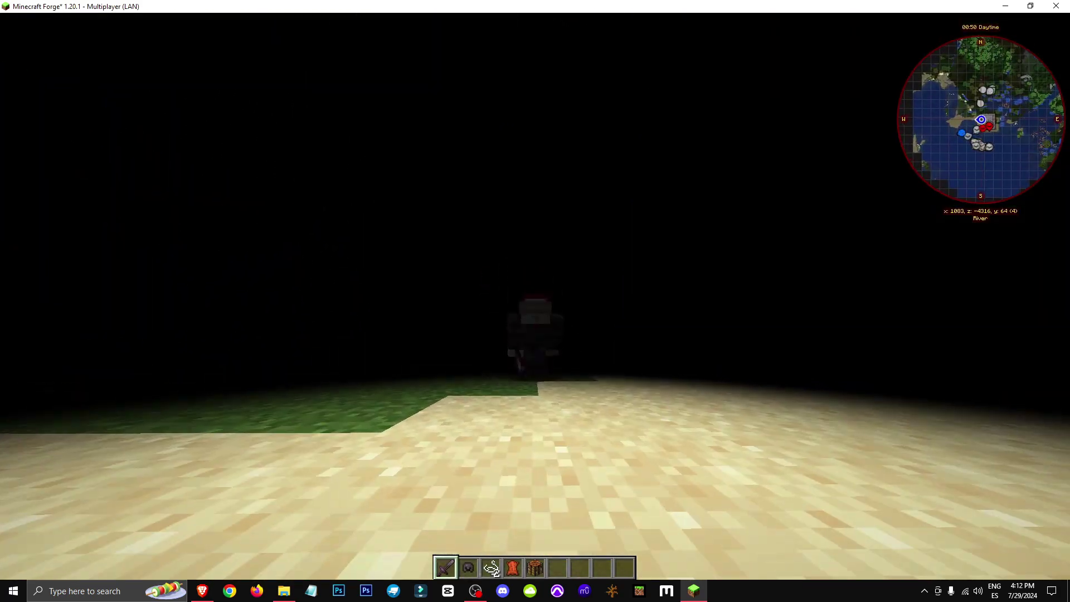